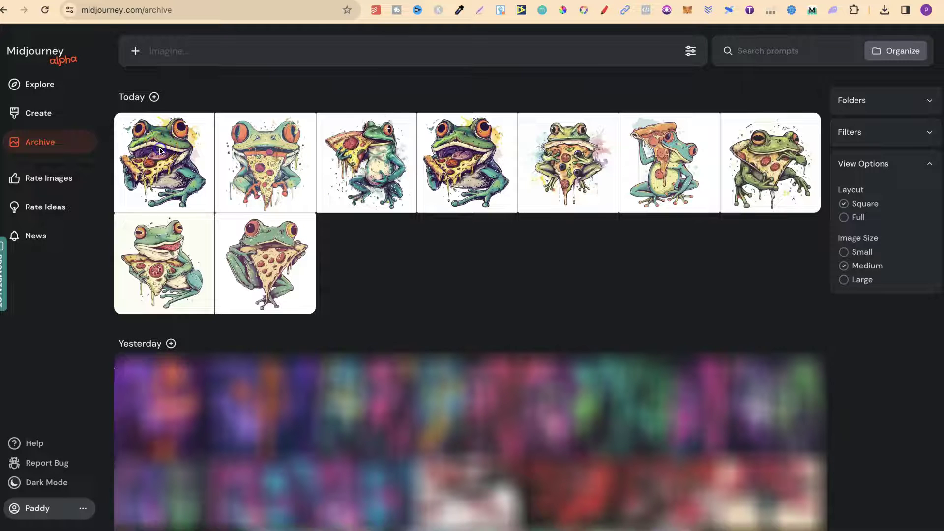
Open the first frog-eating-pizza image under Today in the archive
{"action": "left_click", "coordinate": [167, 162]}
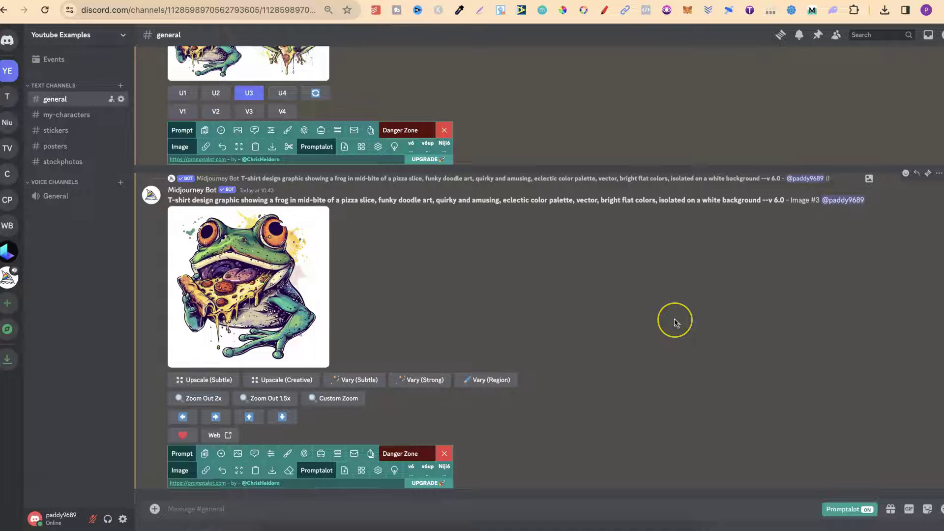
{"action": "scroll", "coordinate": [675, 323], "scroll_direction": "up", "scroll_amount": 1}
{"action": "scroll", "coordinate": [676, 323], "scroll_direction": "up", "scroll_amount": 5}
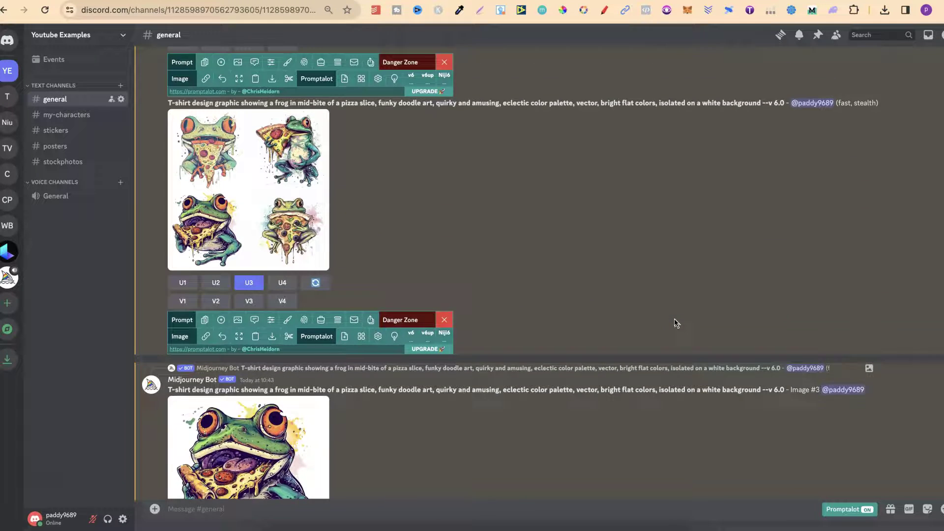
{"action": "scroll", "coordinate": [676, 323], "scroll_direction": "up", "scroll_amount": 5}
{"action": "scroll", "coordinate": [676, 322], "scroll_direction": "up", "scroll_amount": 2}
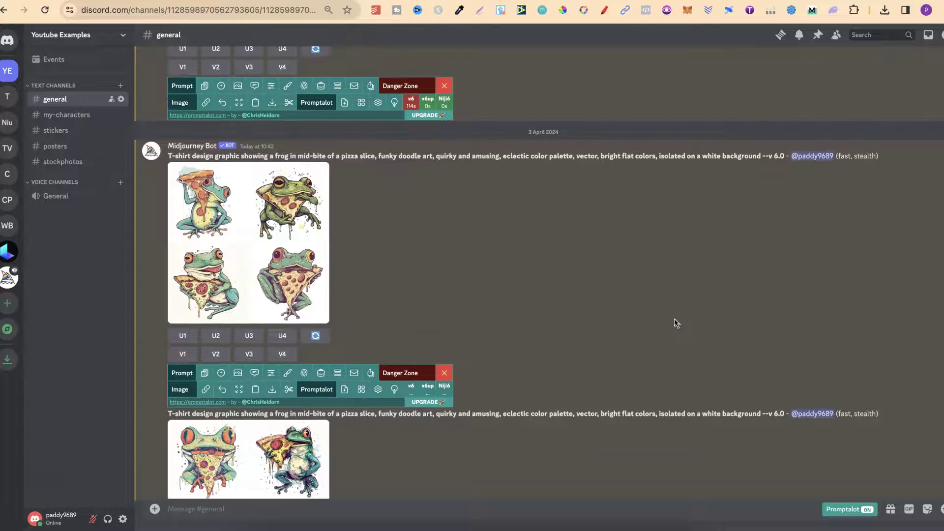
{"action": "scroll", "coordinate": [676, 323], "scroll_direction": "down", "scroll_amount": 1}
{"action": "scroll", "coordinate": [675, 322], "scroll_direction": "down", "scroll_amount": 2}
{"action": "scroll", "coordinate": [676, 322], "scroll_direction": "down", "scroll_amount": 1}
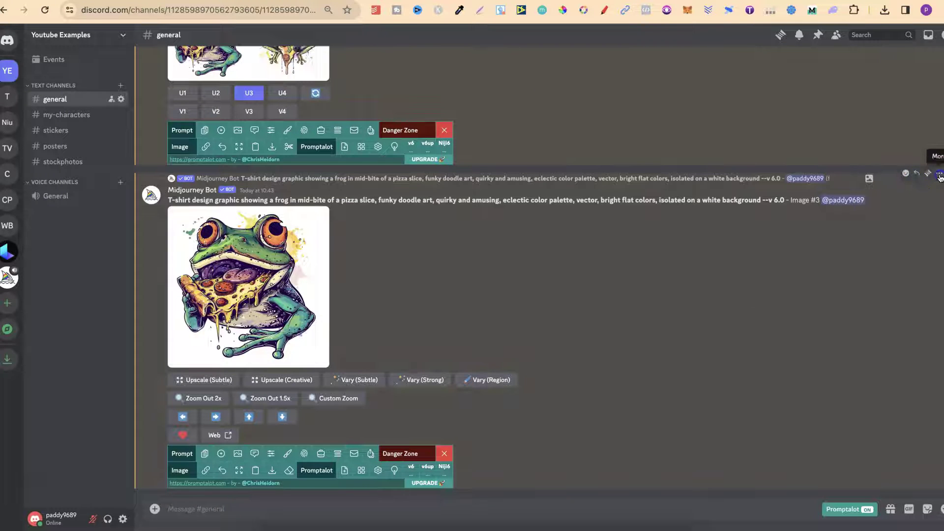
Cancel the upscaled Image #3 frog job via More > Apps > Cancel Job
{"action": "left_click", "coordinate": [939, 176]}
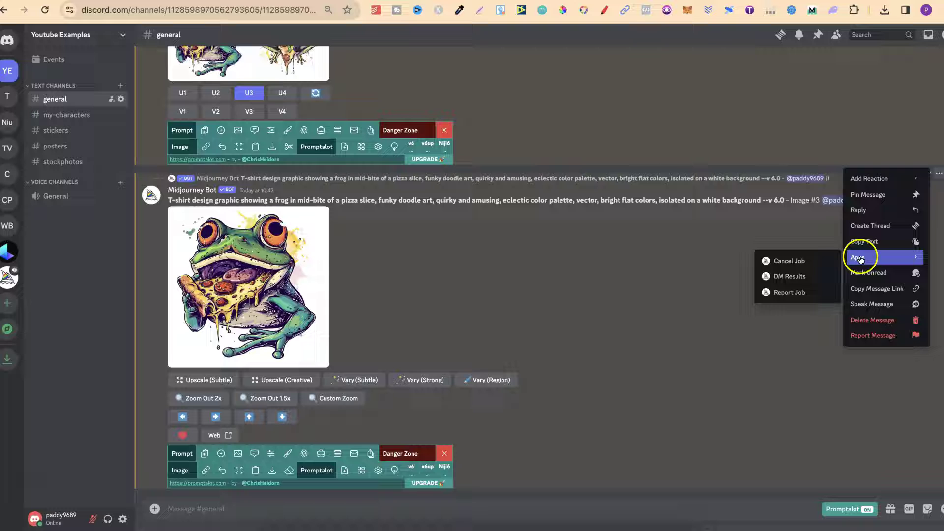
{"action": "mouse_move", "coordinate": [883, 257]}
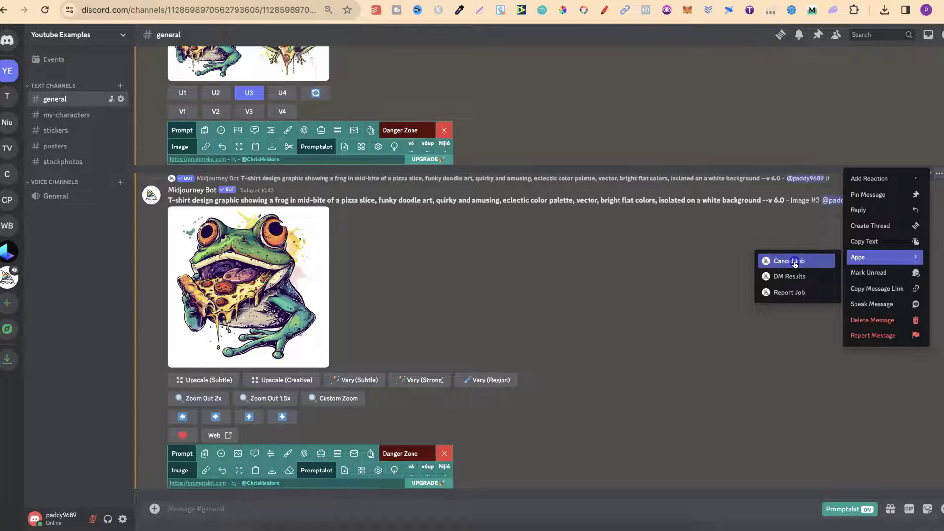
{"action": "left_click", "coordinate": [789, 261]}
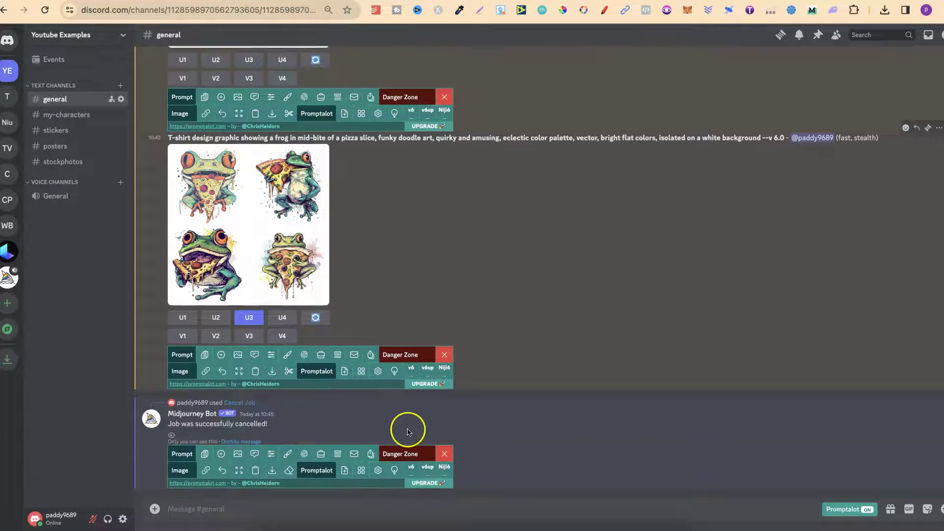
Dismiss the notice, cancel the four-frog grid job, and dismiss its confirmation
{"action": "left_click", "coordinate": [237, 441]}
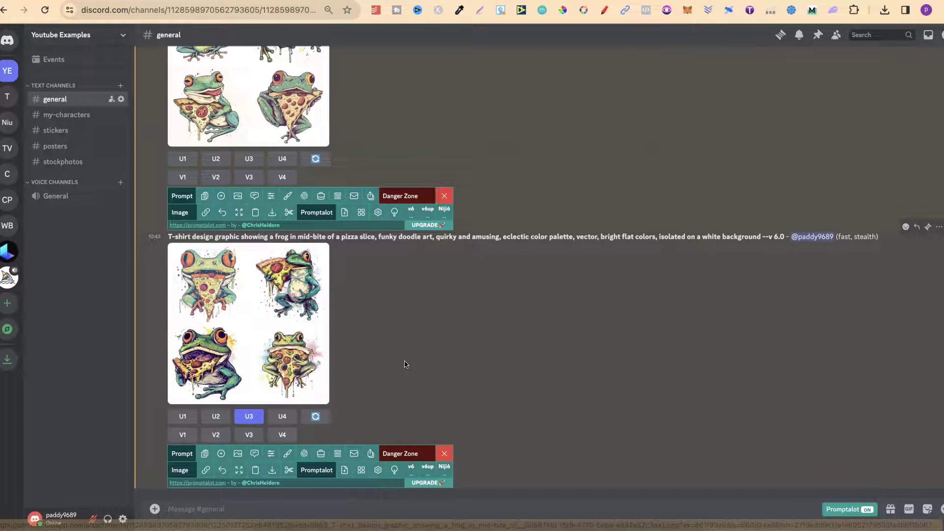
{"action": "left_click", "coordinate": [939, 231]}
{"action": "mouse_move", "coordinate": [881, 310]}
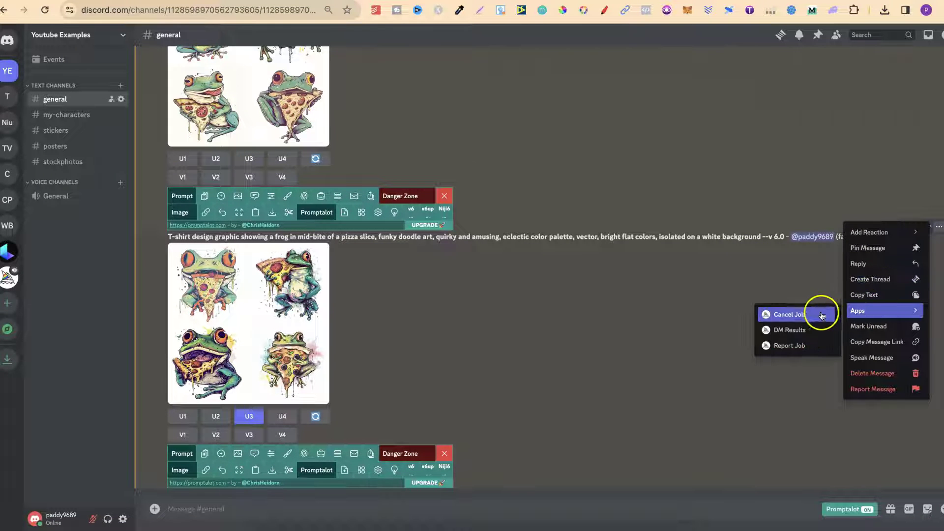
{"action": "left_click", "coordinate": [790, 314]}
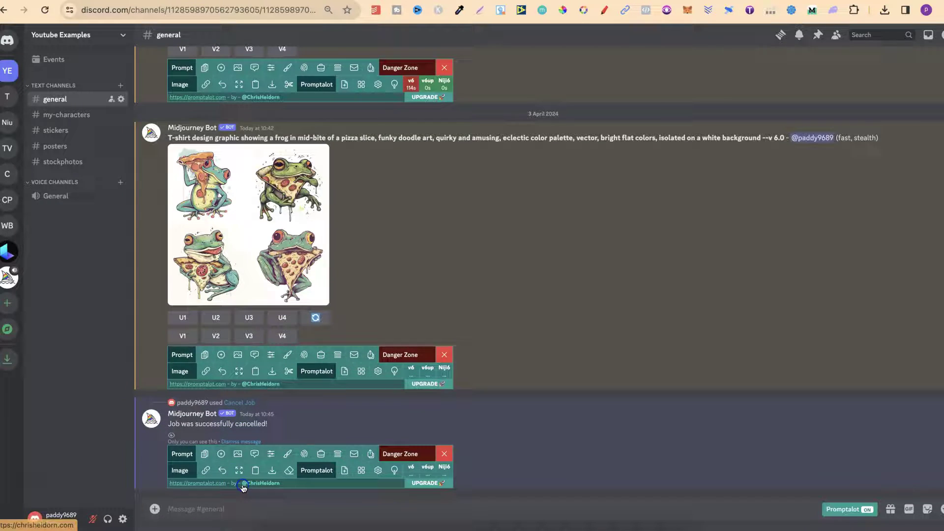
{"action": "left_click", "coordinate": [246, 442]}
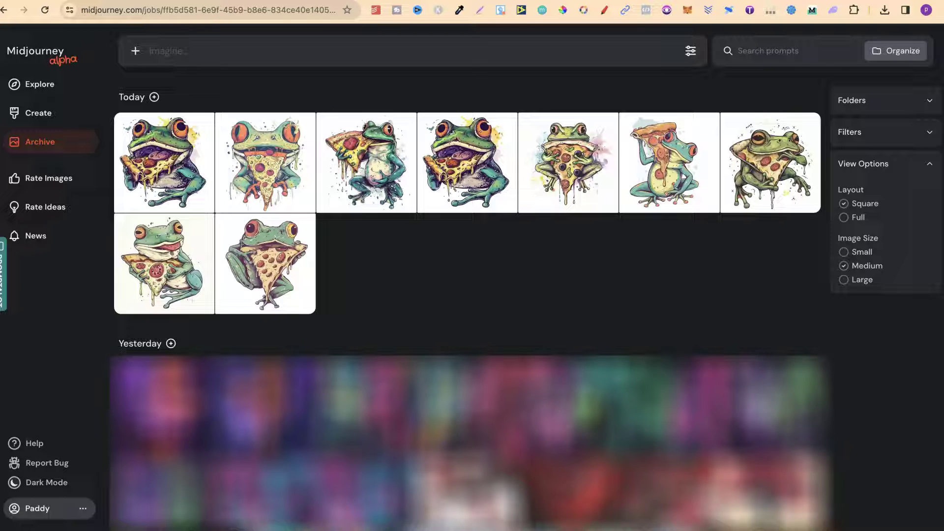
Reload the Archive page to show the four remaining frog images
{"action": "left_click", "coordinate": [44, 9]}
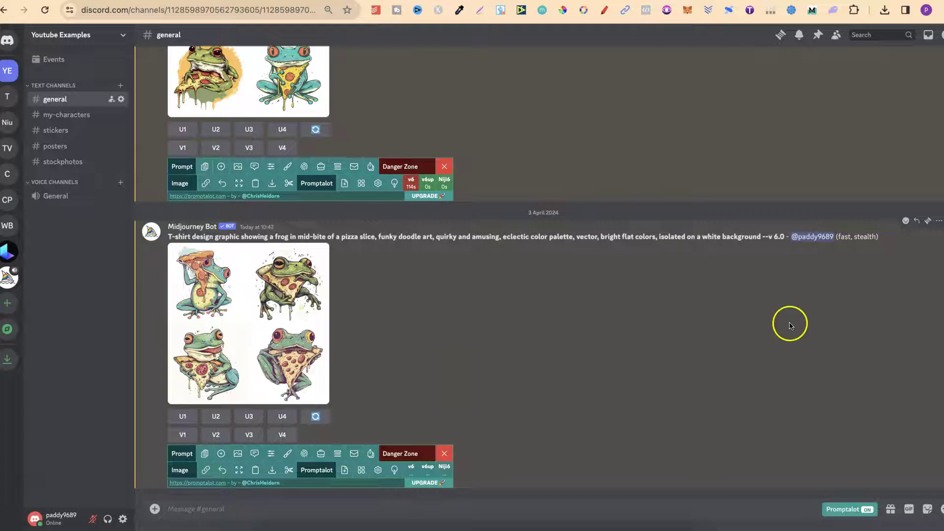
{"action": "left_click", "coordinate": [939, 221]}
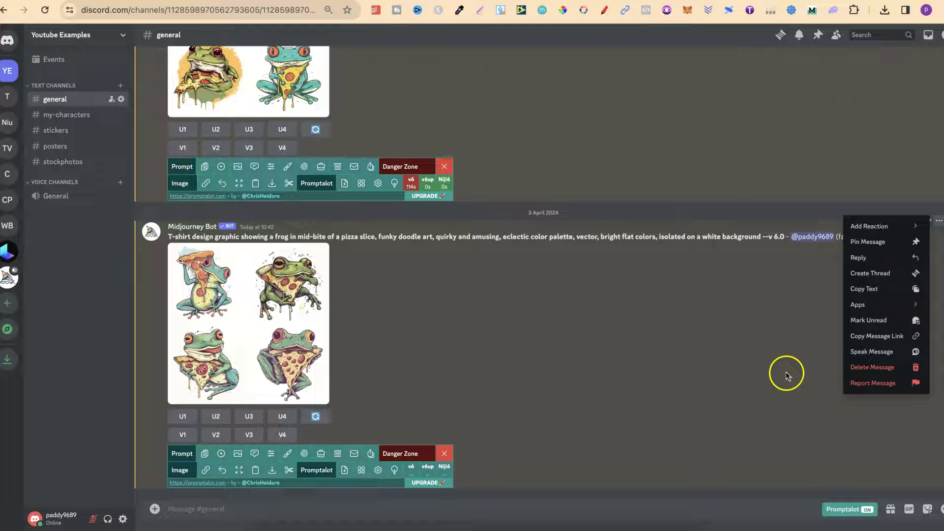
{"action": "left_click", "coordinate": [536, 352]}
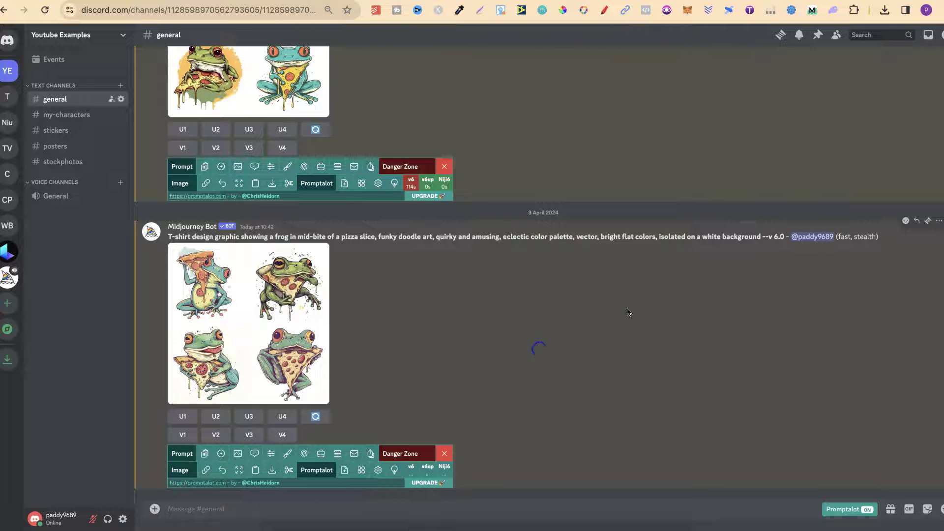
{"action": "left_click", "coordinate": [939, 222]}
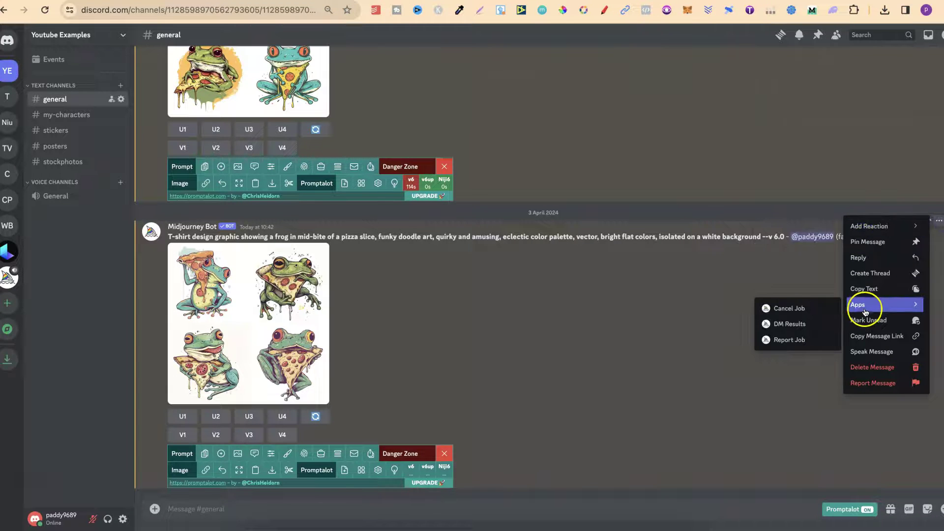
{"action": "mouse_move", "coordinate": [878, 304]}
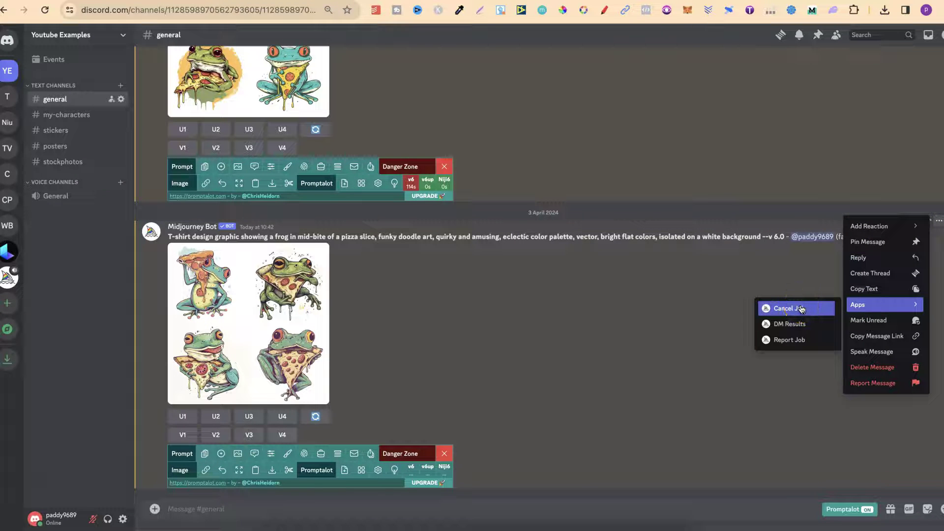
{"action": "left_click", "coordinate": [629, 329]}
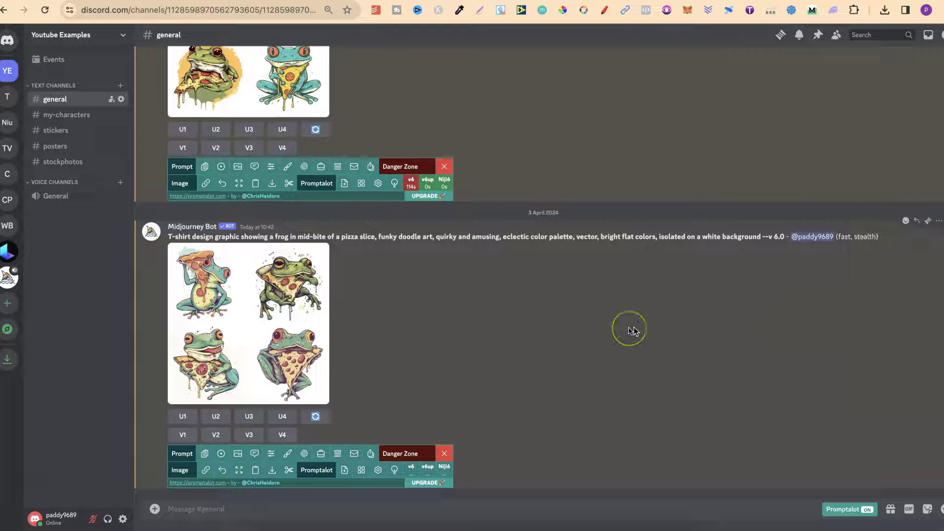